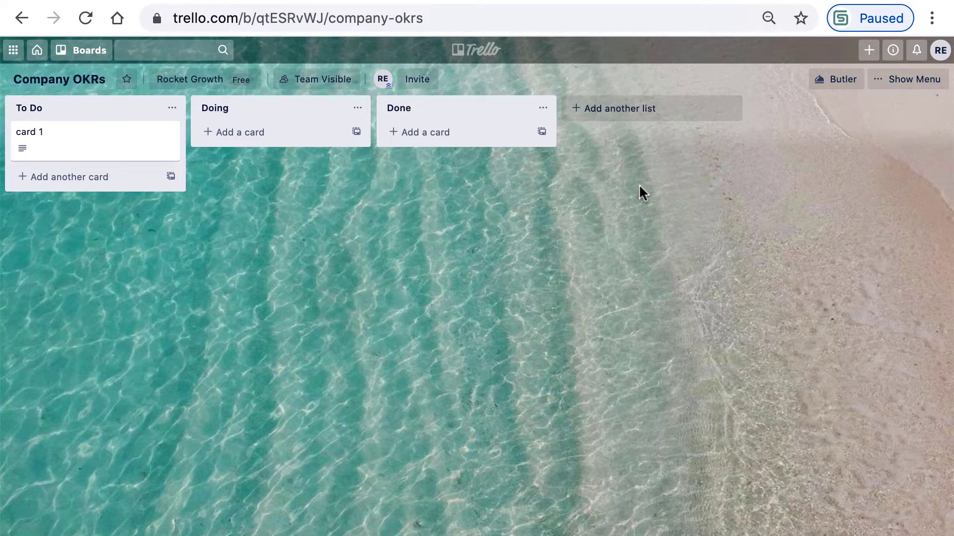
Step: Rename the To Do list to '1) Customer Satisfaction'
{"action": "left_click", "coordinate": [80, 108]}
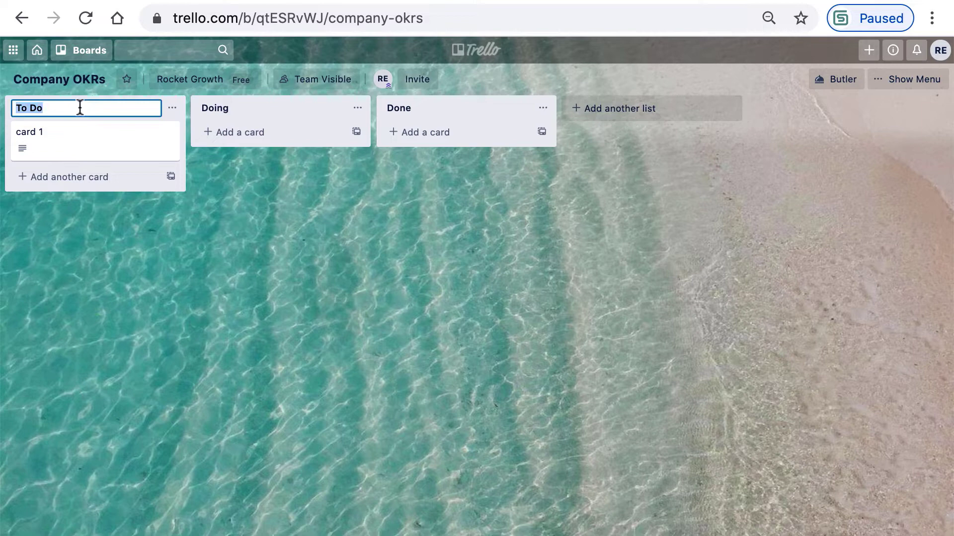
{"action": "key", "text": "BackSpace"}
{"action": "type", "text": "1) Customer Satisfaction"}
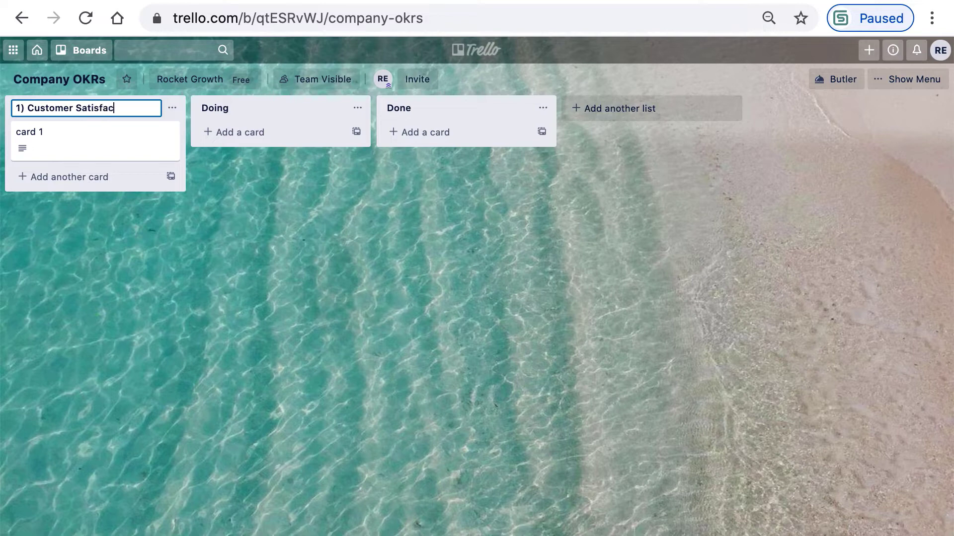
{"action": "left_click", "coordinate": [92, 233]}
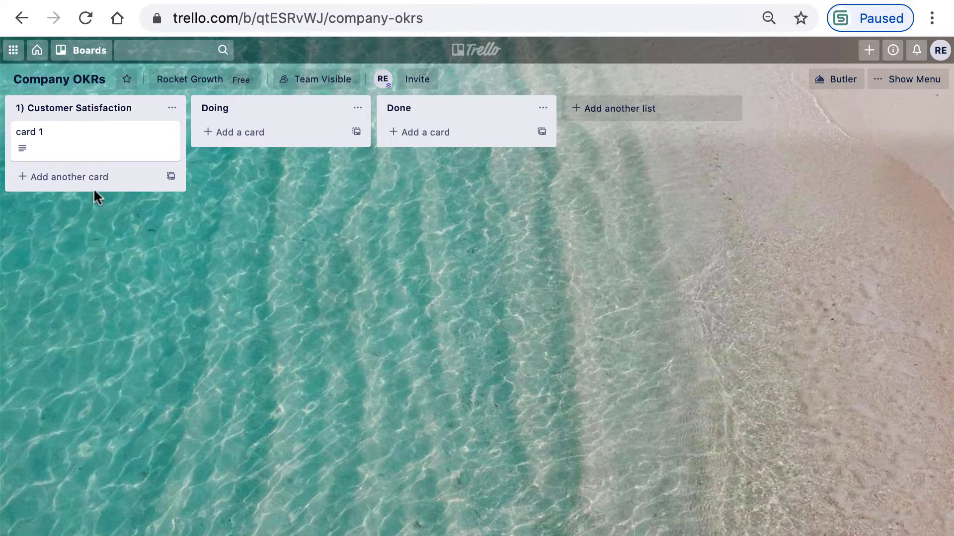
Step: Open card 1 and retitle it 'Improve Net Promoter Score'
{"action": "left_click", "coordinate": [82, 134]}
{"action": "left_click", "coordinate": [289, 85]}
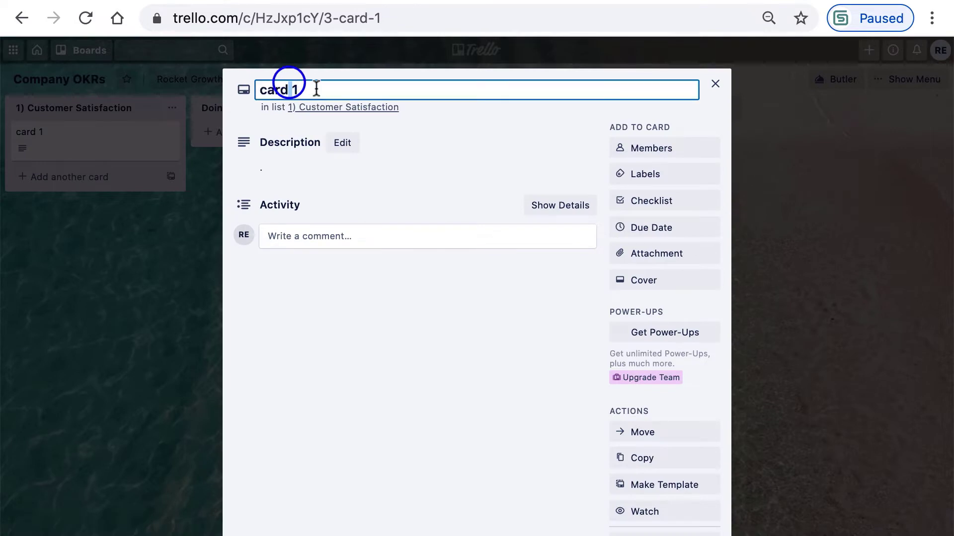
{"action": "left_click_drag", "start_coordinate": [317, 89], "coordinate": [181, 94]}
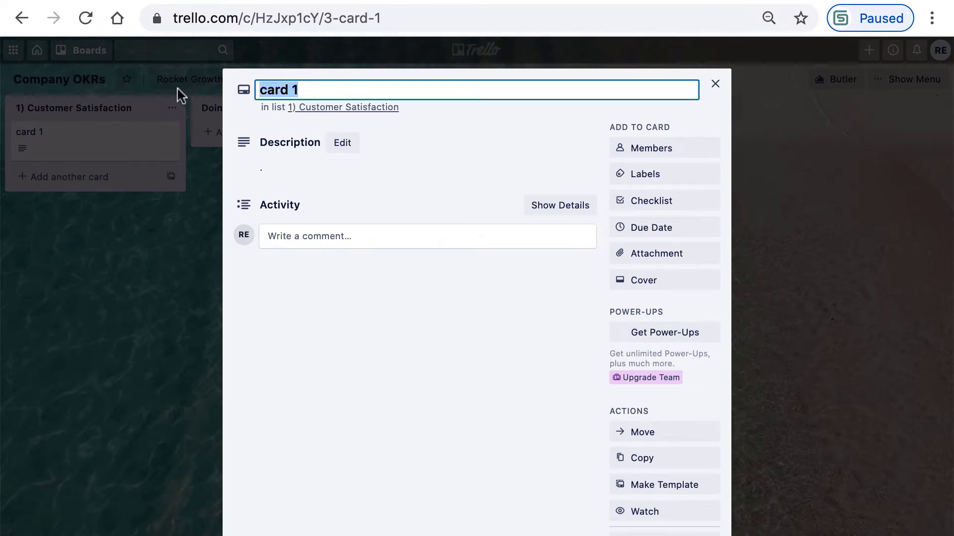
{"action": "key", "text": "BackSpace"}
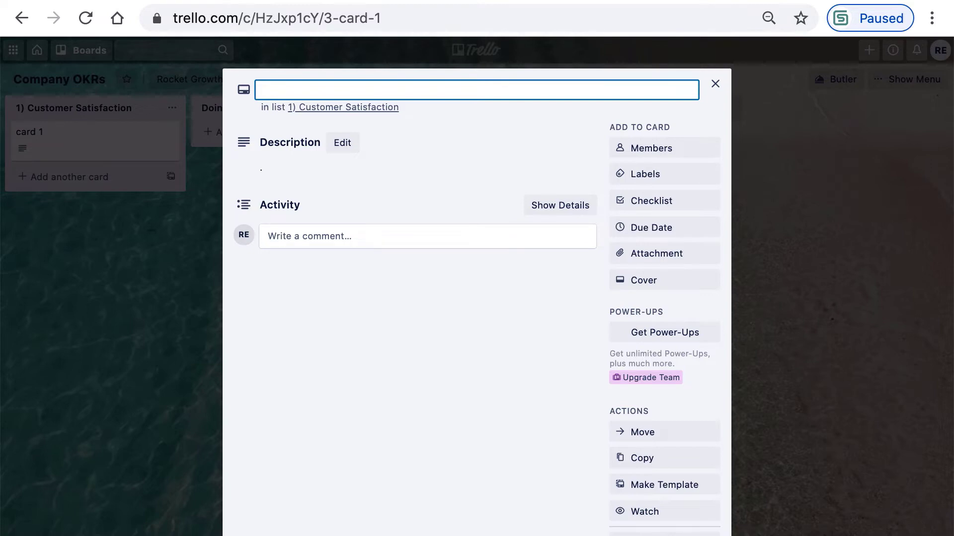
{"action": "type", "text": "Improve Net Promoter Score"}
{"action": "key", "text": "Tab"}
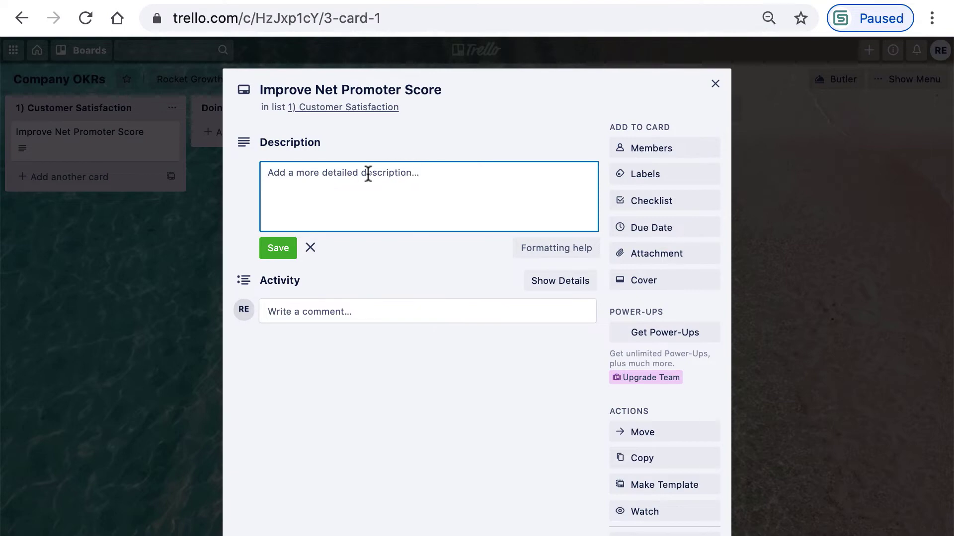
Step: Check the markdown formatting reference and save a --- horizontal rule as the description
{"action": "left_click", "coordinate": [557, 250]}
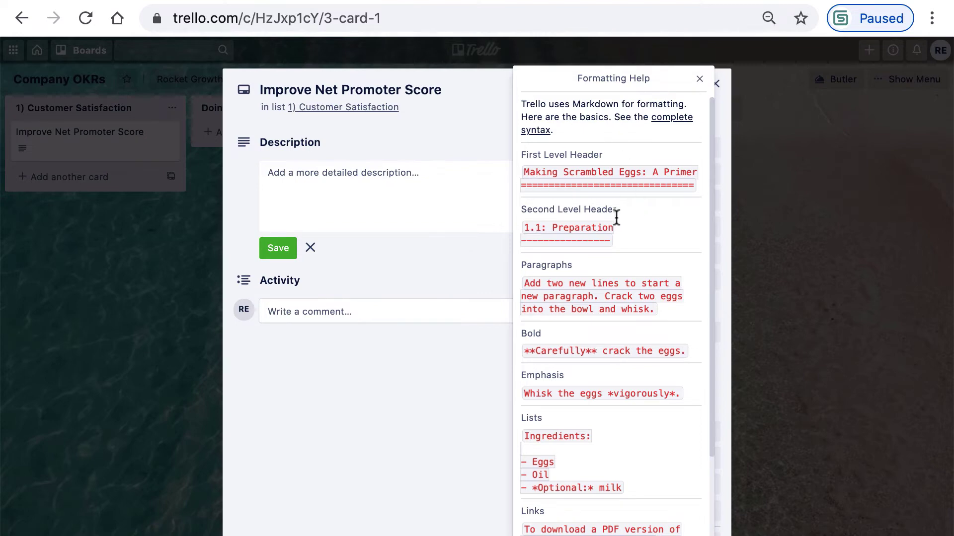
{"action": "left_click", "coordinate": [418, 204]}
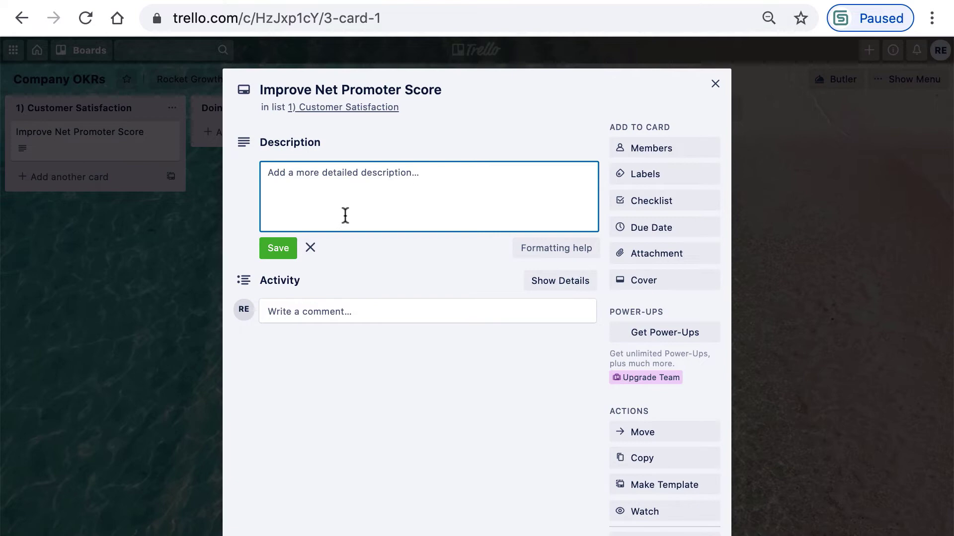
{"action": "type", "text": "---"}
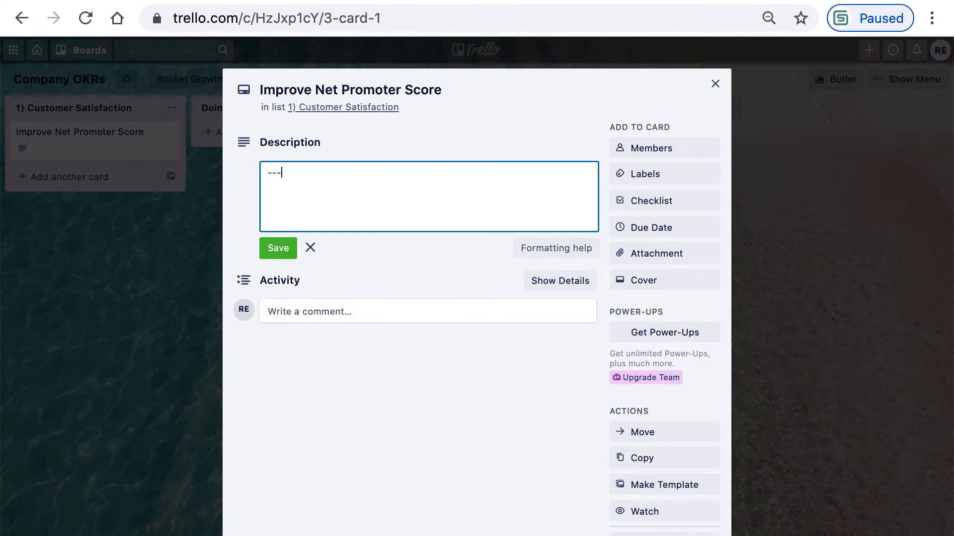
{"action": "left_click", "coordinate": [278, 247]}
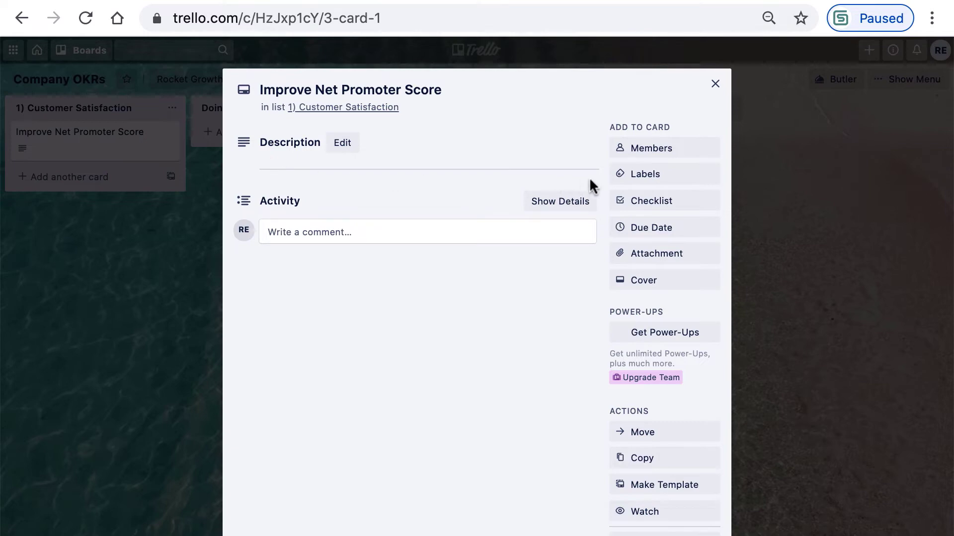
Step: Rewrite the description as a --- rule followed by 'The Objective: To drive higher customer satisfaction across all channels.'
{"action": "left_click", "coordinate": [341, 144]}
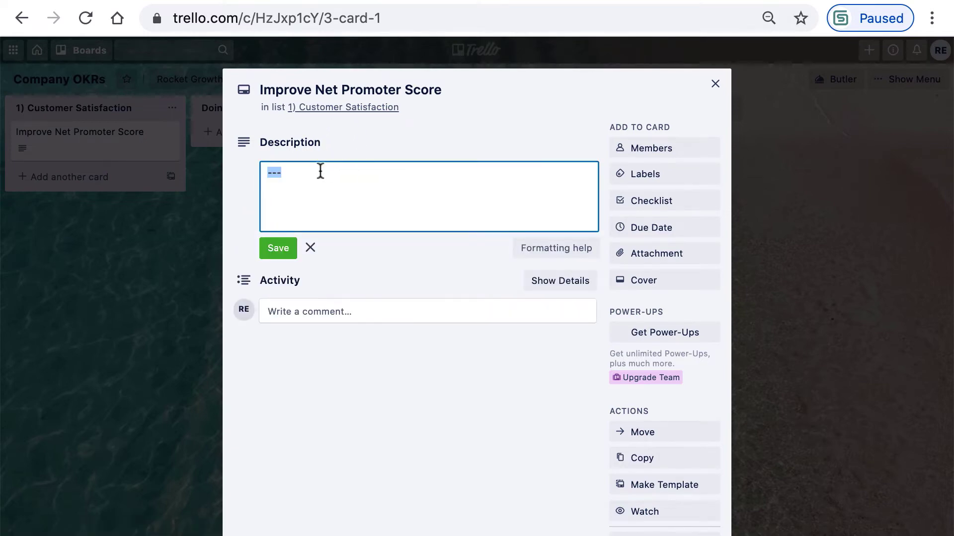
{"action": "key", "text": "BackSpace"}
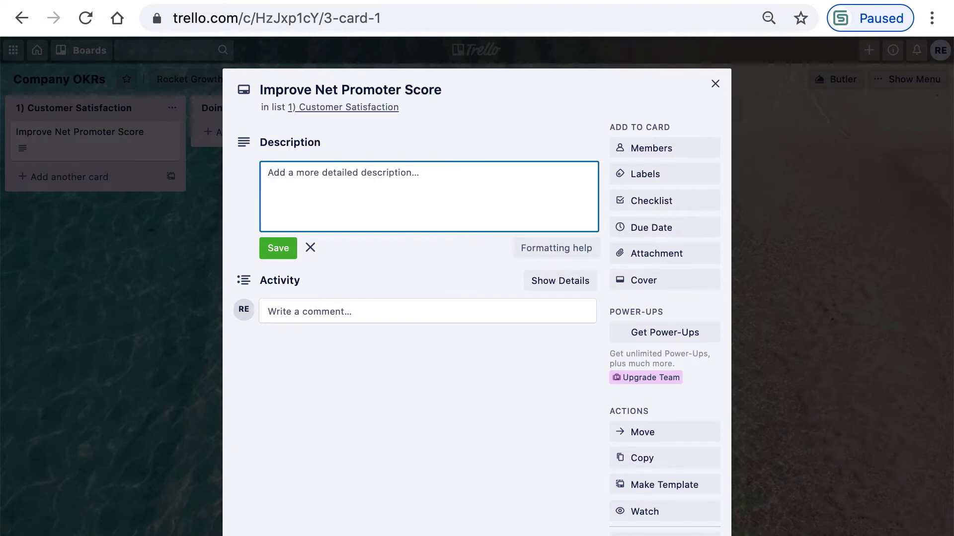
{"action": "type", "text": "---  "}
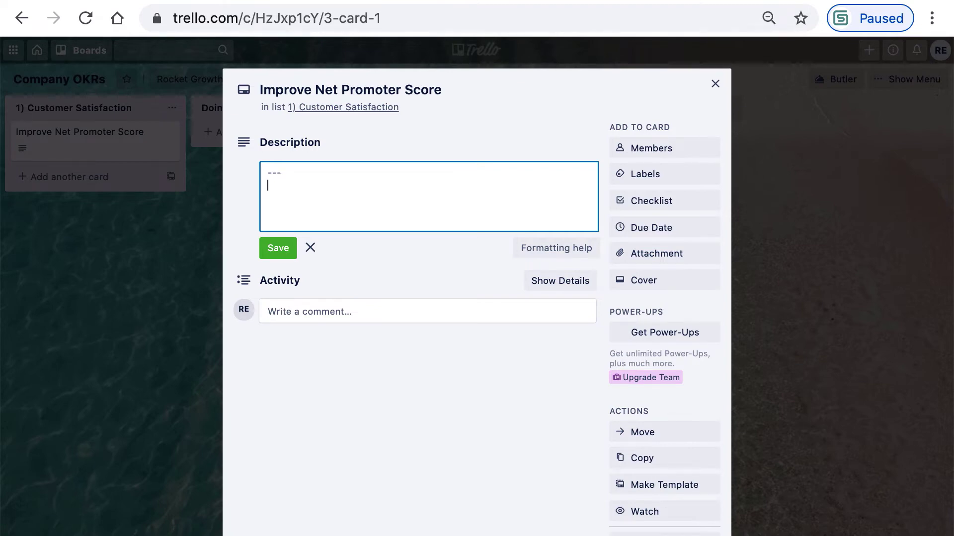
{"action": "type", "text": "The Objective: To drive higher "}
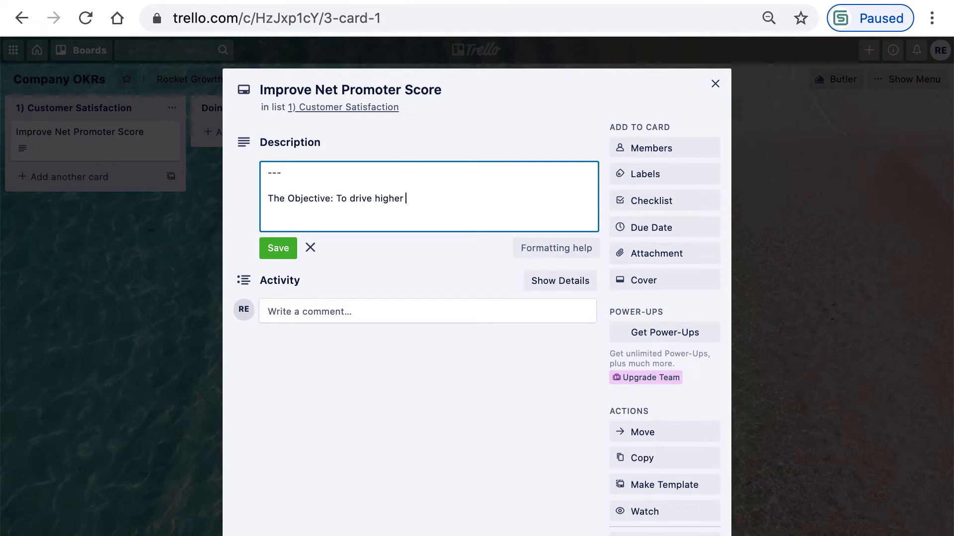
{"action": "type", "text": "customer satisfaction across all"}
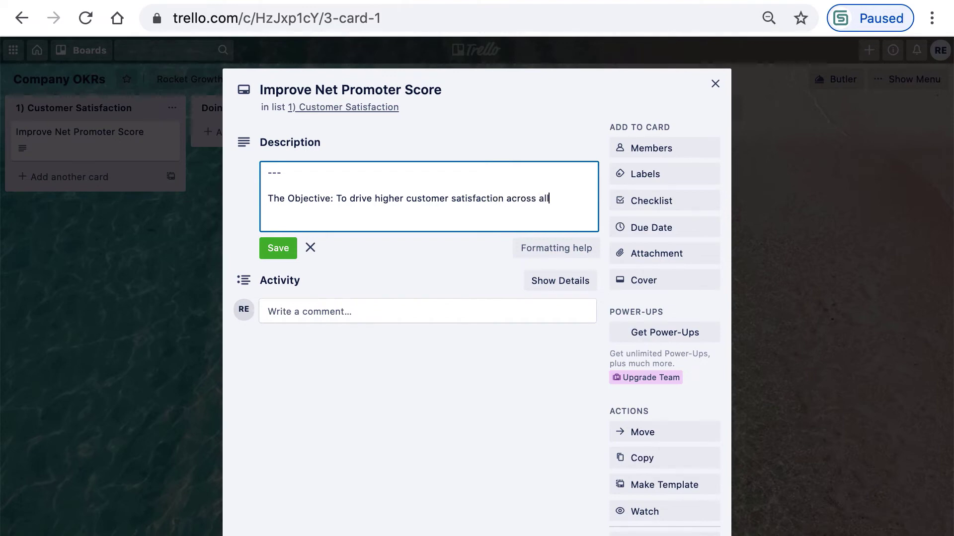
{"action": "type", "text": " channels."}
{"action": "key", "text": "Return"}
{"action": "key", "text": "Return"}
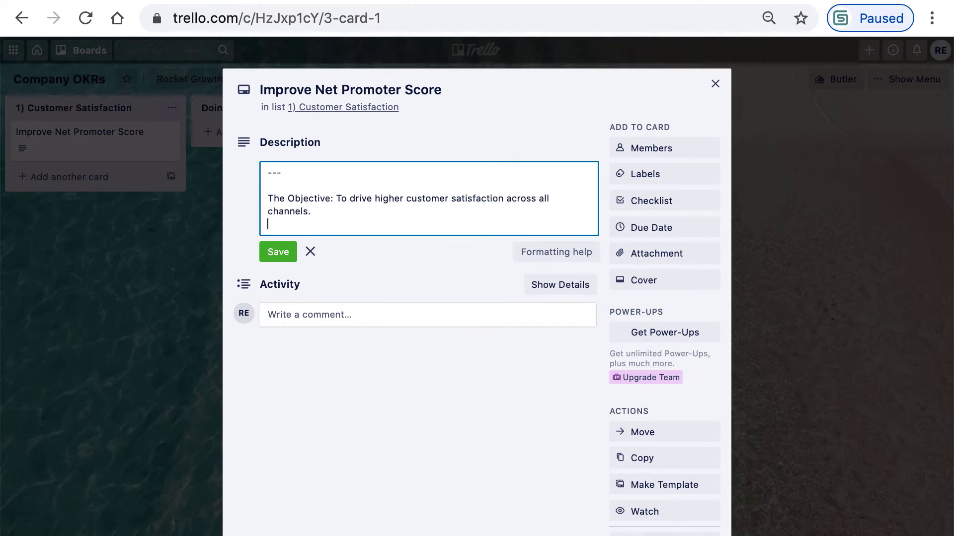
Step: Add the closing --- rule below the objective, save, and continue editing beneath it
{"action": "type", "text": "---"}
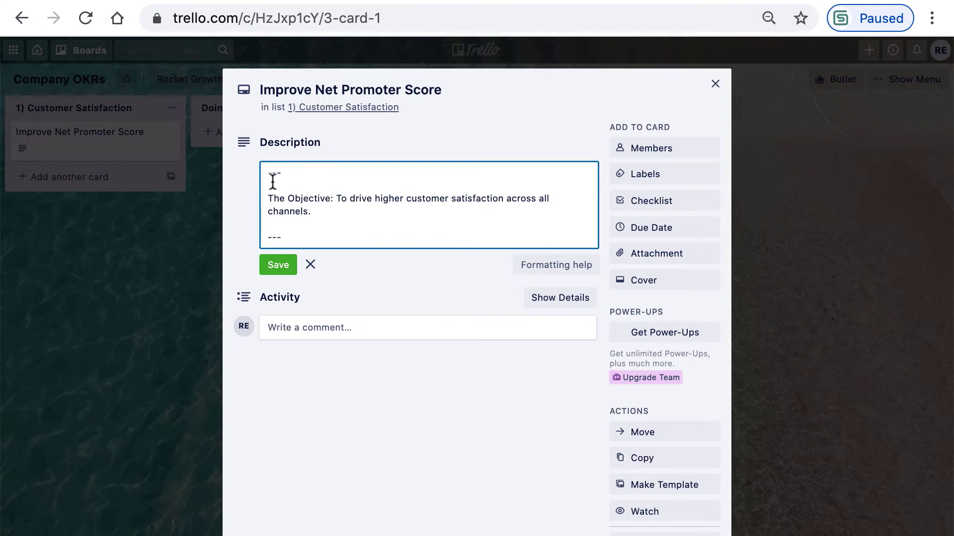
{"action": "left_click", "coordinate": [278, 265]}
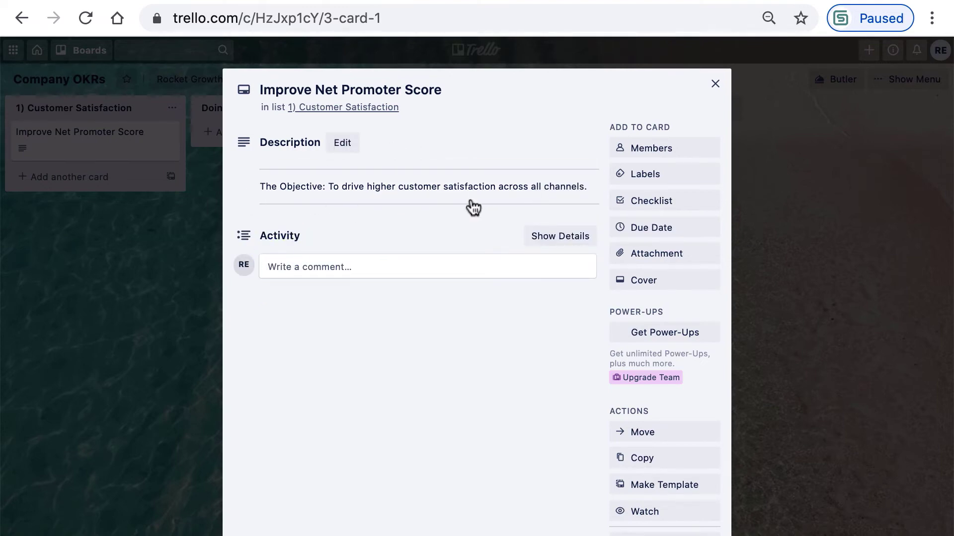
{"action": "left_click", "coordinate": [346, 145]}
{"action": "left_click", "coordinate": [342, 237]}
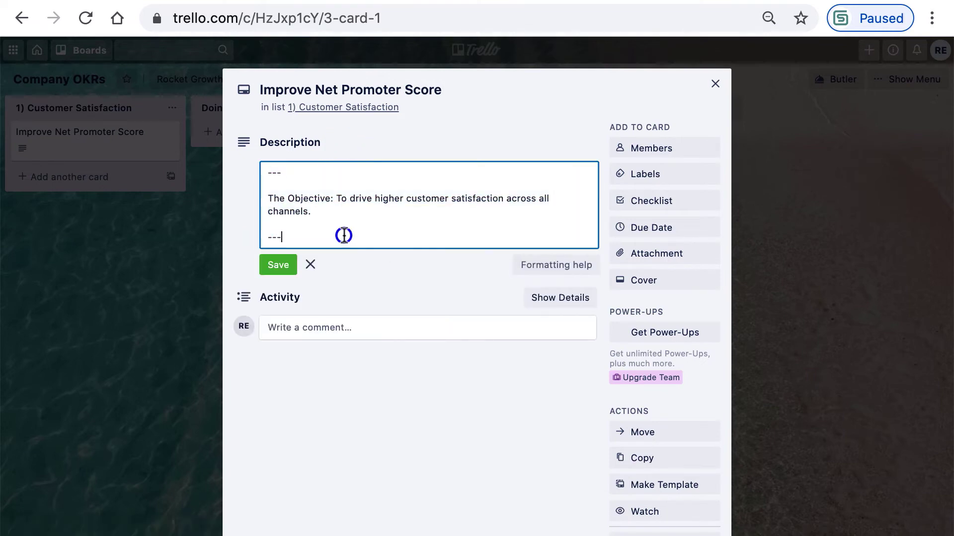
{"action": "key", "text": "Return"}
{"action": "key", "text": "Return"}
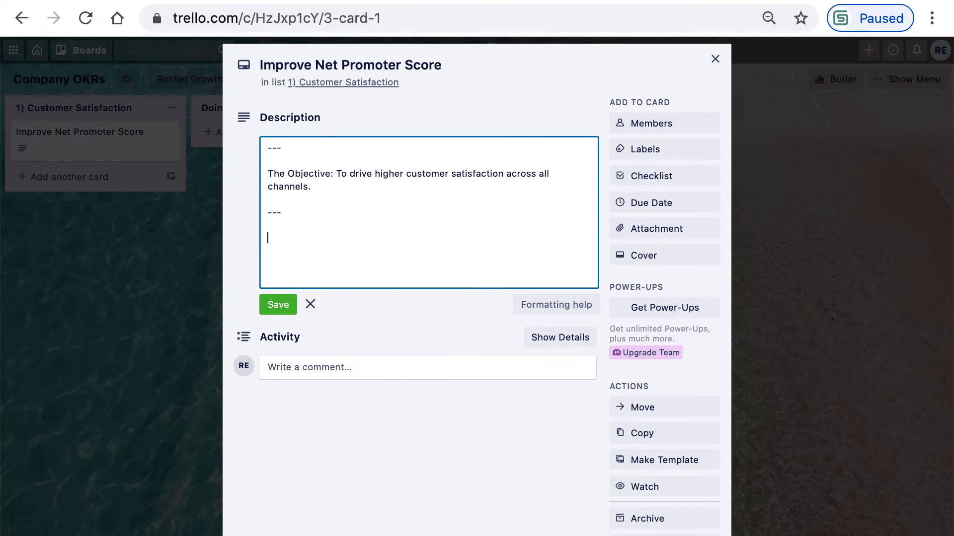
Step: Add the heading '## The Key Result: To increase Net Promoter Score from 60 to 80 (moonshot)' and a --- divider
{"action": "type", "text": "## The Key Result"}
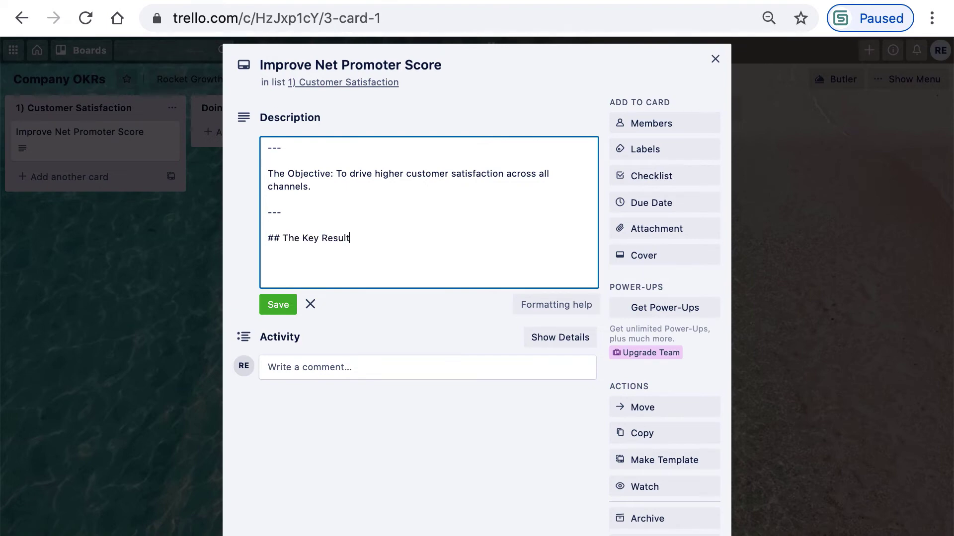
{"action": "type", "text": ": To increase Net Promoter Sc"}
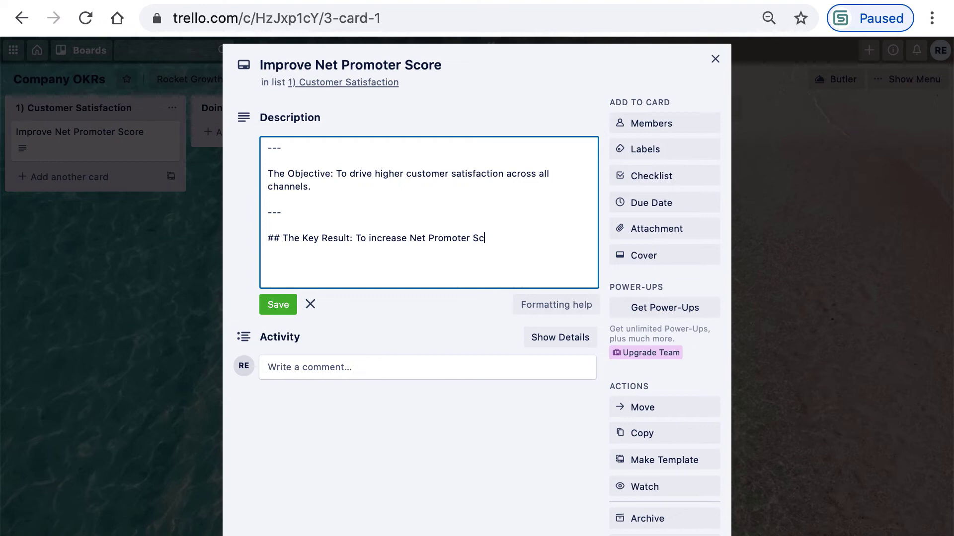
{"action": "type", "text": "ore from 60 to 80 "}
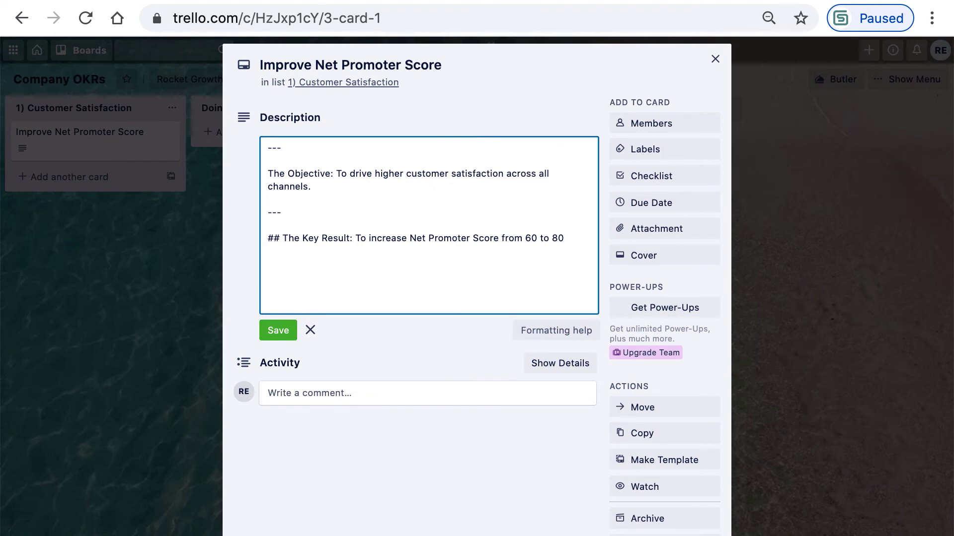
{"action": "type", "text": "(moonshot)"}
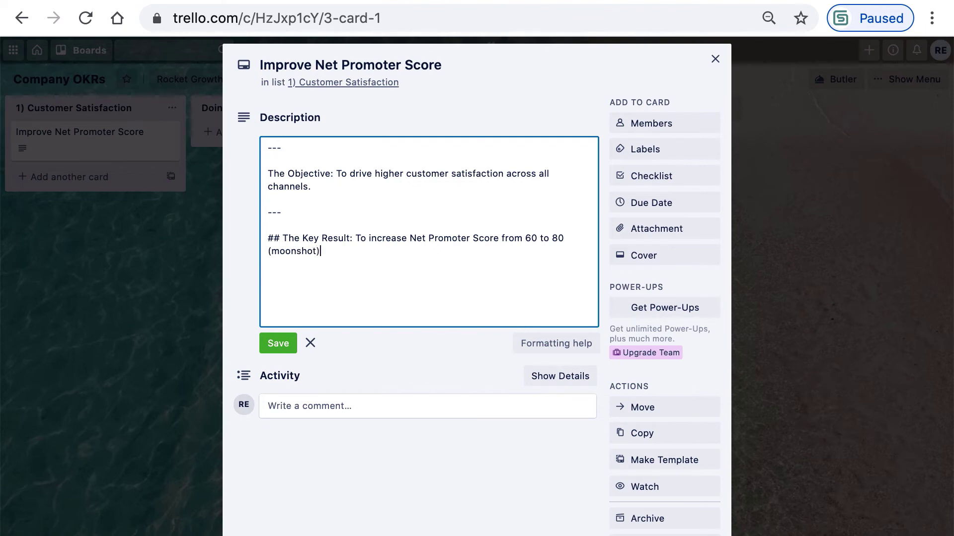
{"action": "key", "text": "Return"}
{"action": "key", "text": "Return"}
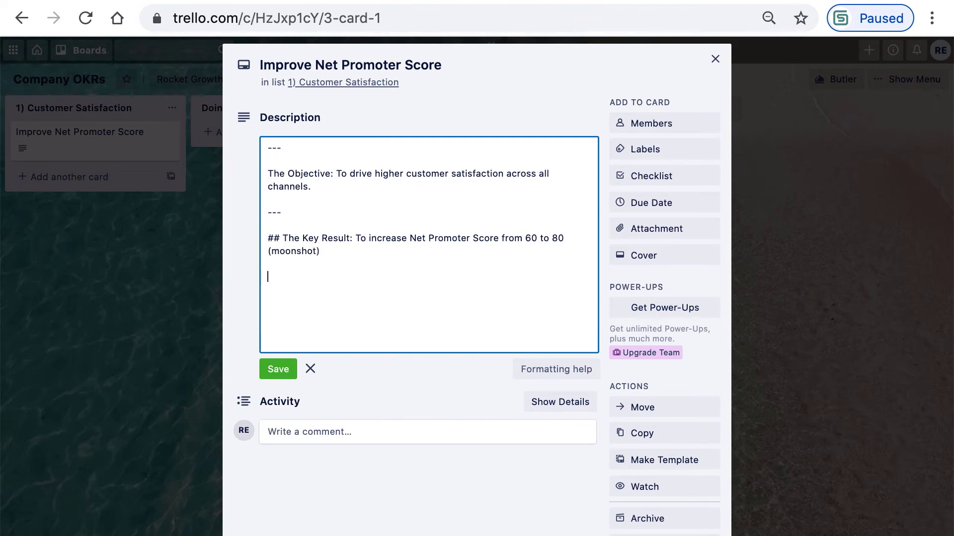
{"action": "type", "text": "---"}
{"action": "key", "text": "Return"}
{"action": "key", "text": "Return"}
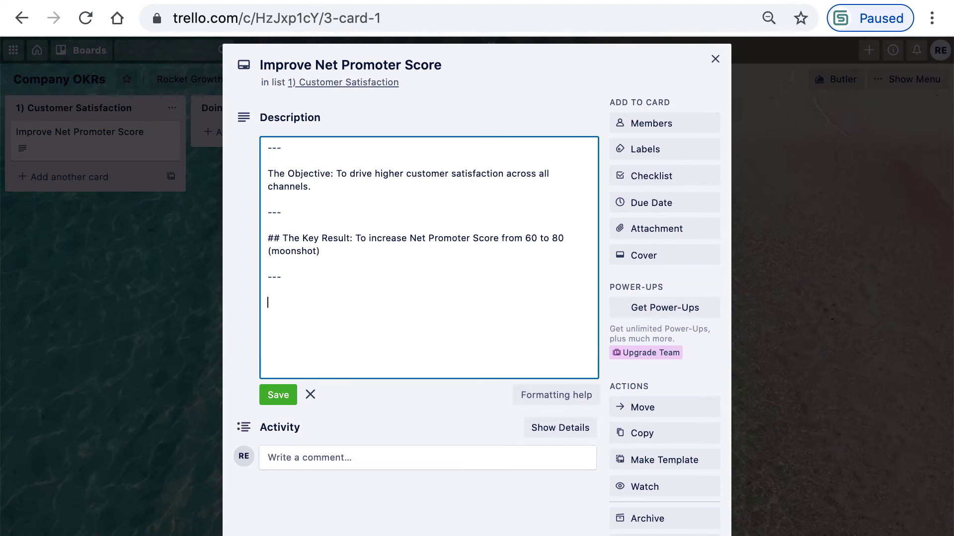
Step: Add a Relevant Docs list with a 'Document 1' bullet and save the description
{"action": "type", "text": "D"}
{"action": "key", "text": "BackSpace"}
{"action": "type", "text": "Relevant Docs: -"}
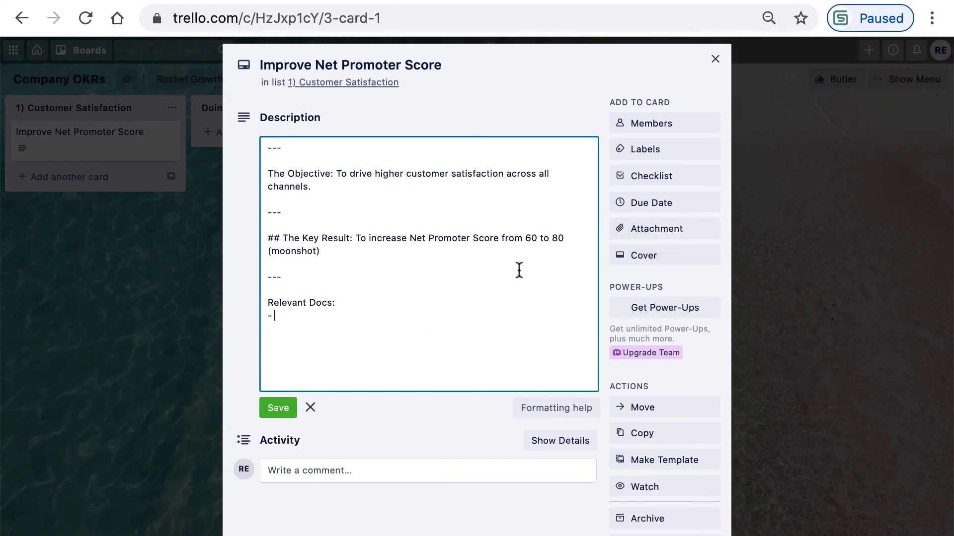
{"action": "type", "text": "Document 1"}
{"action": "left_click", "coordinate": [278, 408]}
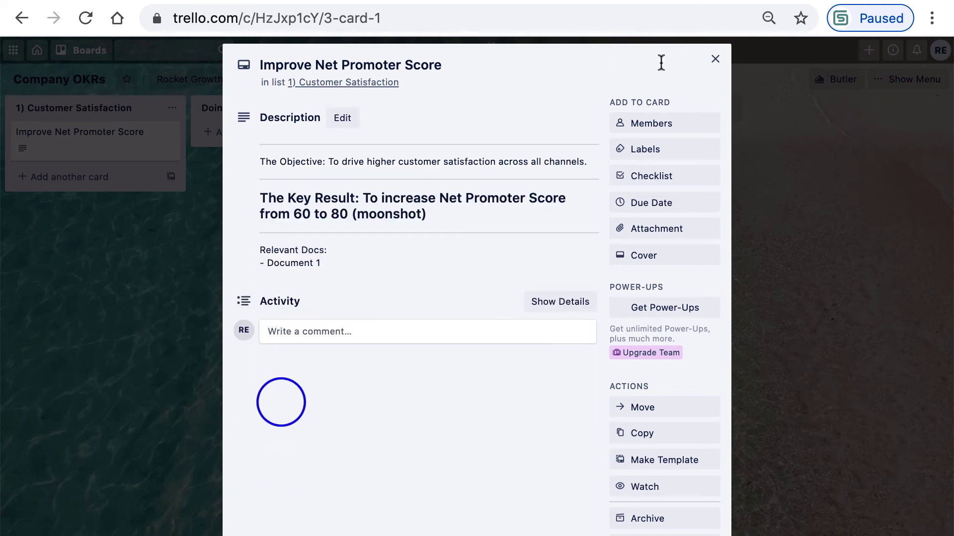
Step: Add cards 'Conduct 50 Phone Interviews' and 'Get 100 Survey Responses' to the first list
{"action": "left_click", "coordinate": [717, 62]}
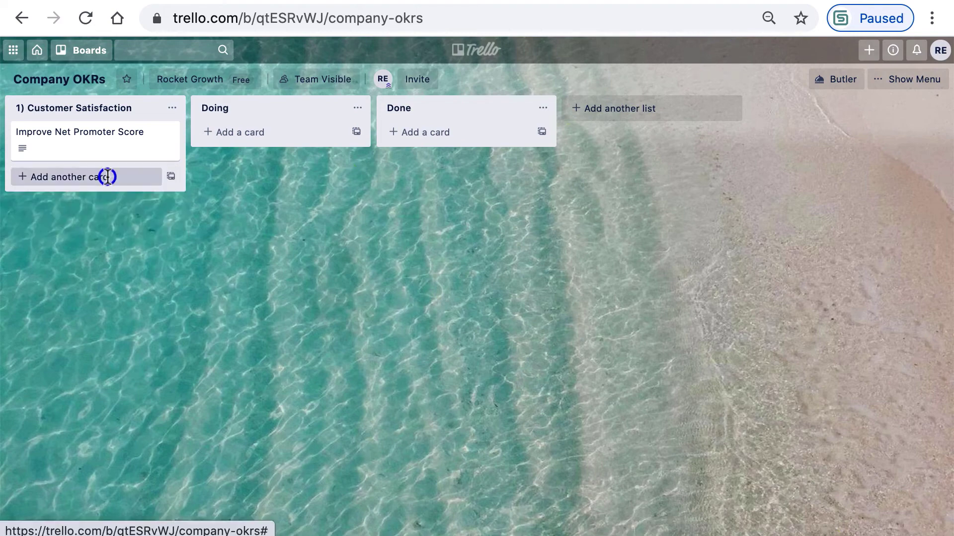
{"action": "left_click", "coordinate": [105, 177]}
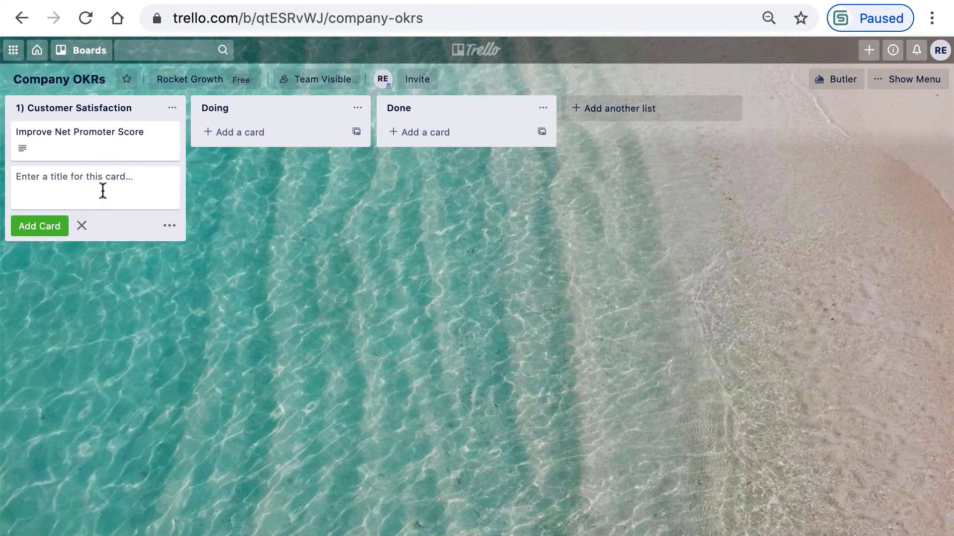
{"action": "type", "text": "Conduct 50 Phone Interviews"}
{"action": "left_click", "coordinate": [57, 222]}
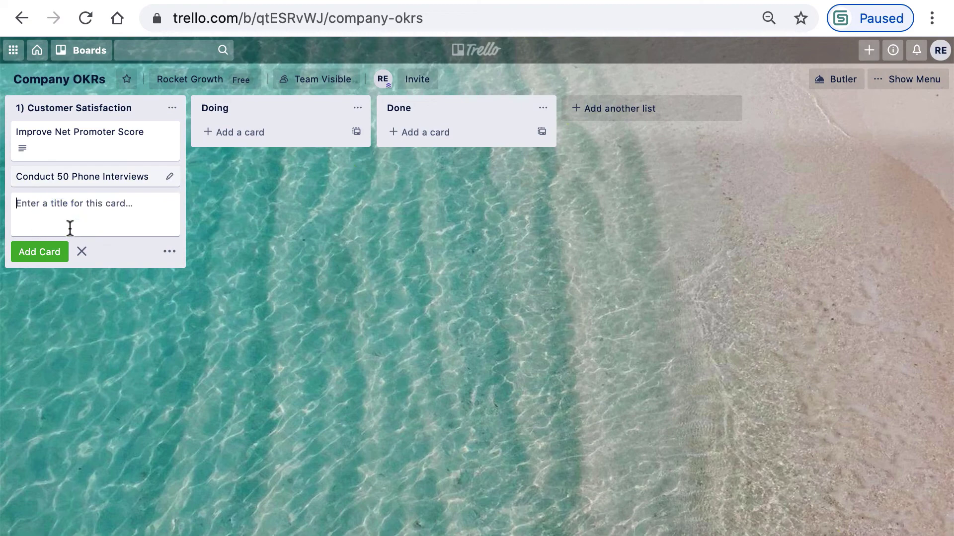
{"action": "type", "text": "Get 100"}
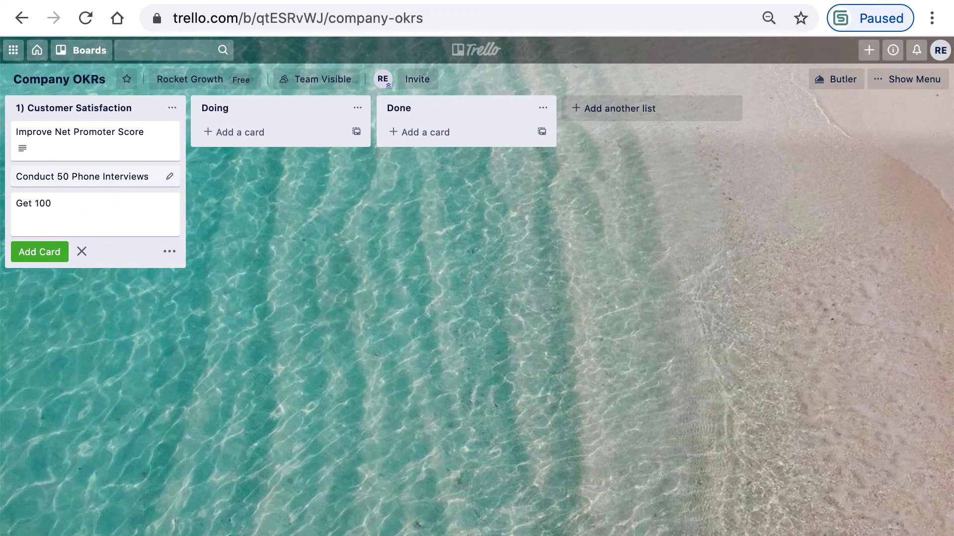
{"action": "type", "text": " Survey Responses"}
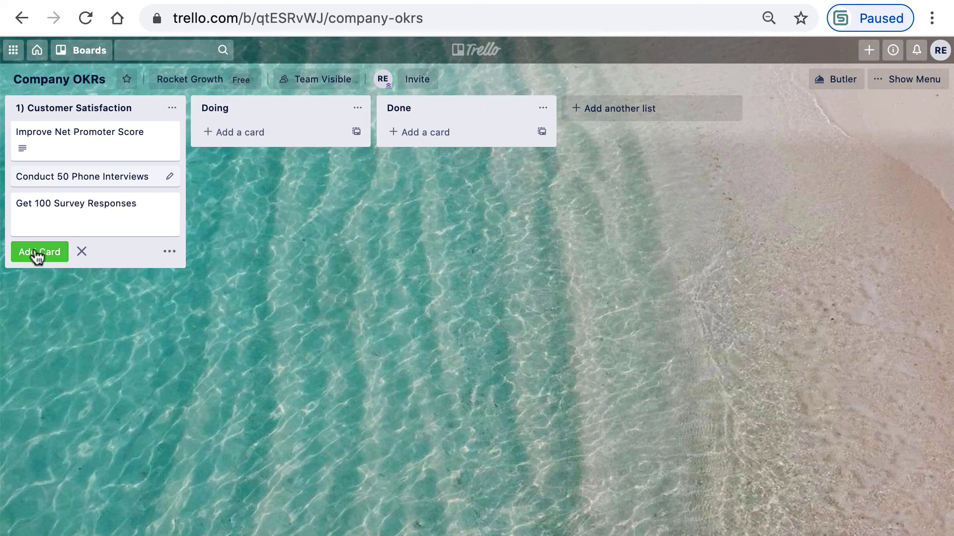
{"action": "left_click", "coordinate": [36, 251]}
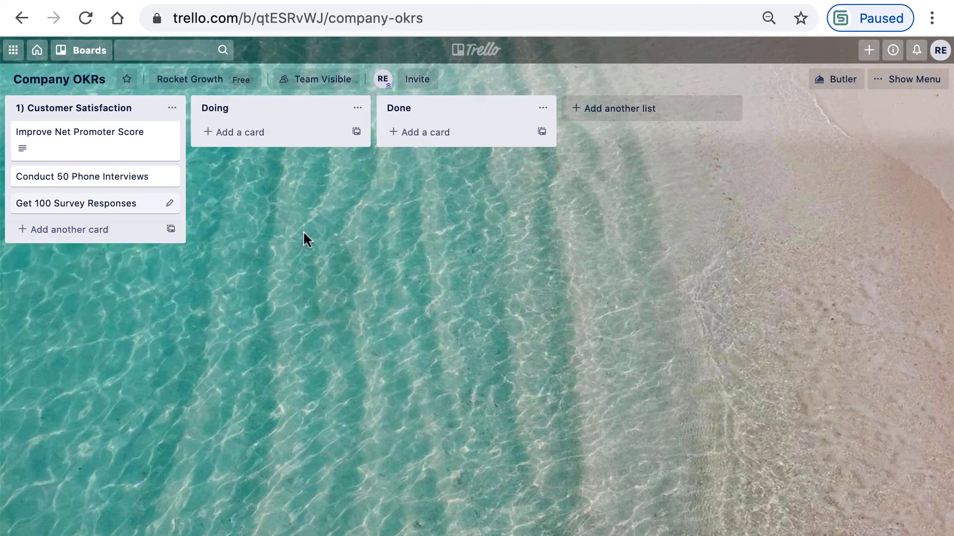
Step: Rename Doing to '2) Launch v2 of Product X' with cards Get +1000 signups, Get 15 product reviews, Get sign up to trial ratio of +25%
{"action": "left_click", "coordinate": [279, 108]}
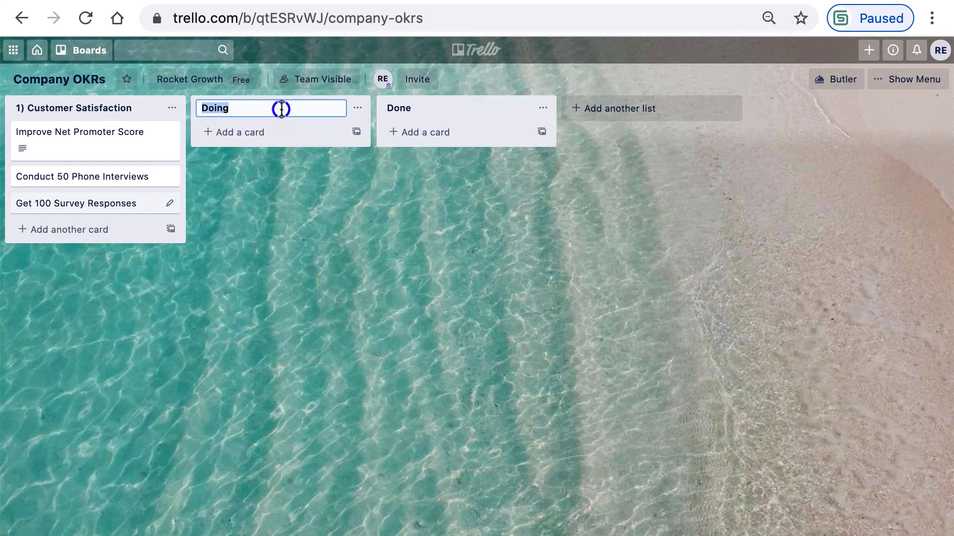
{"action": "type", "text": "2)"}
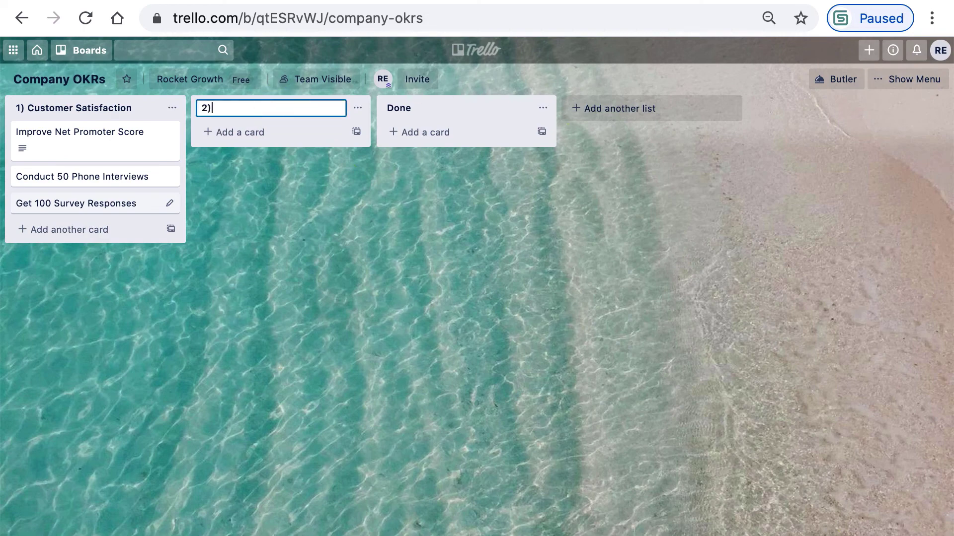
{"action": "type", "text": " Launch v2 of Product X"}
{"action": "key", "text": "Return"}
{"action": "type", "text": "Get +1000 signups"}
{"action": "key", "text": "Return"}
{"action": "type", "text": "Get 15"}
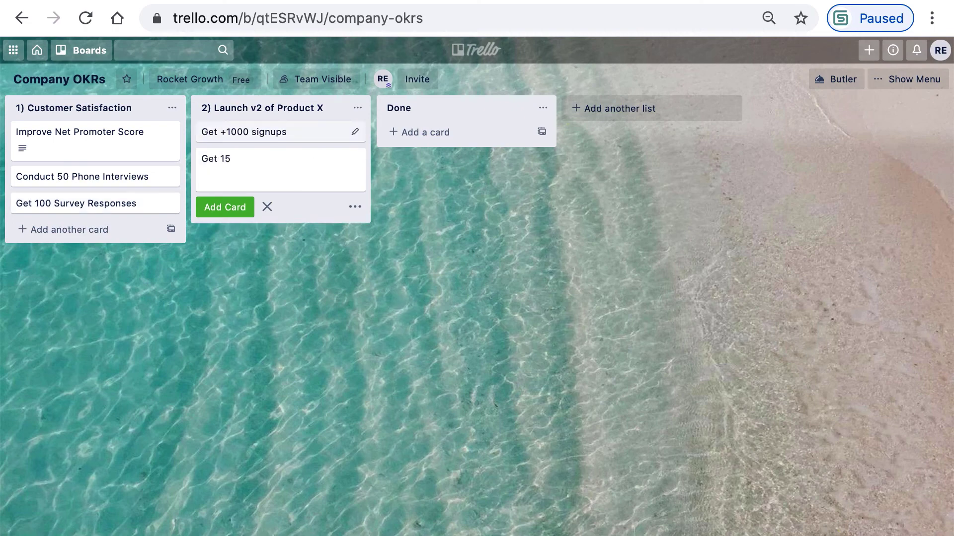
{"action": "type", "text": " product reviews"}
{"action": "key", "text": "Return"}
{"action": "type", "text": "Get sign up to trial ratio of +25%"}
{"action": "key", "text": "Return"}
Step: Rename Done to '3) Raise new capital' with cards Reach out to 100 VC's, Close $10M investment round, Get +30 second contact meeting
{"action": "left_click", "coordinate": [436, 106]}
{"action": "type", "text": "3) Raise n"}
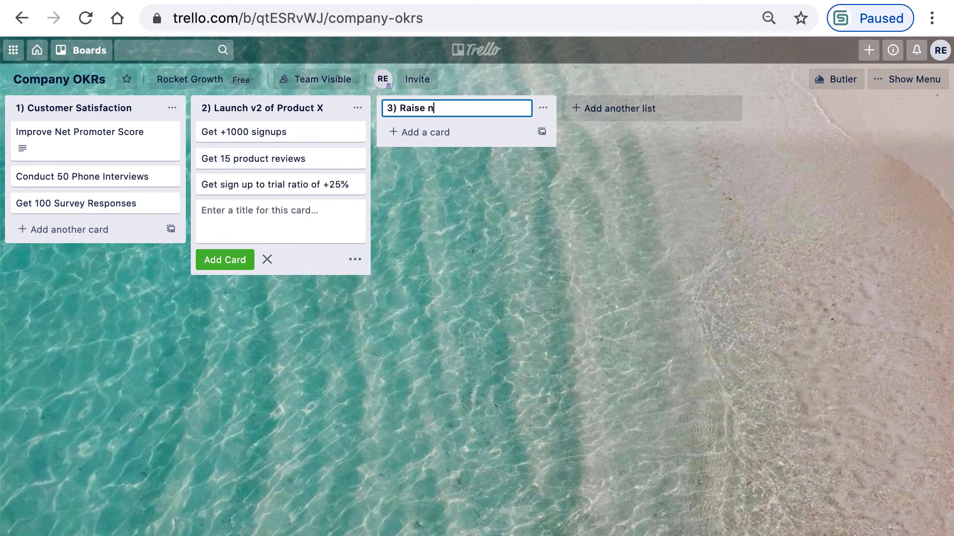
{"action": "type", "text": "ew capital"}
{"action": "left_click", "coordinate": [413, 132]}
{"action": "type", "text": "Reach out to 100 VC's"}
{"action": "key", "text": "Return"}
{"action": "type", "text": "Close"}
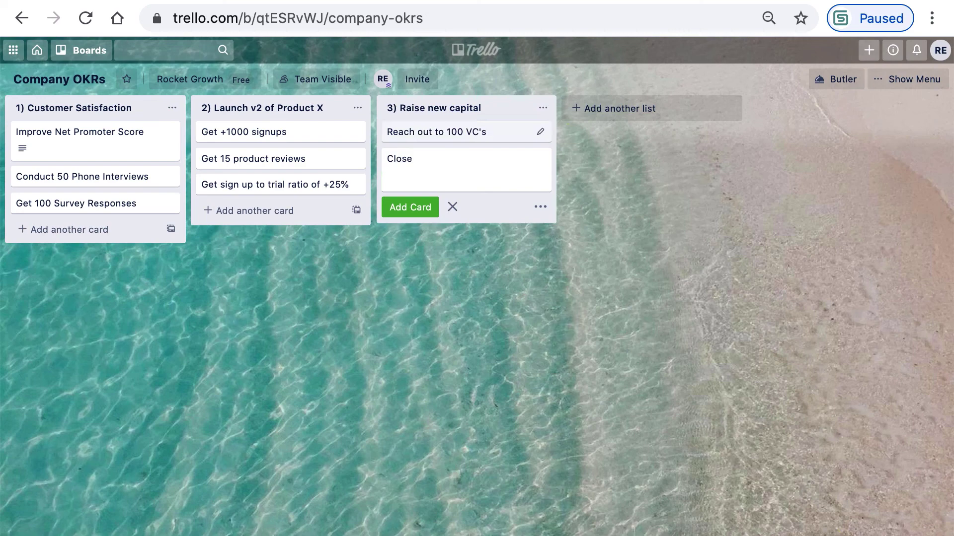
{"action": "type", "text": " $10M investment round"}
{"action": "key", "text": "Return"}
{"action": "type", "text": "Get +30 second contact meeting"}
{"action": "left_click", "coordinate": [415, 336]}
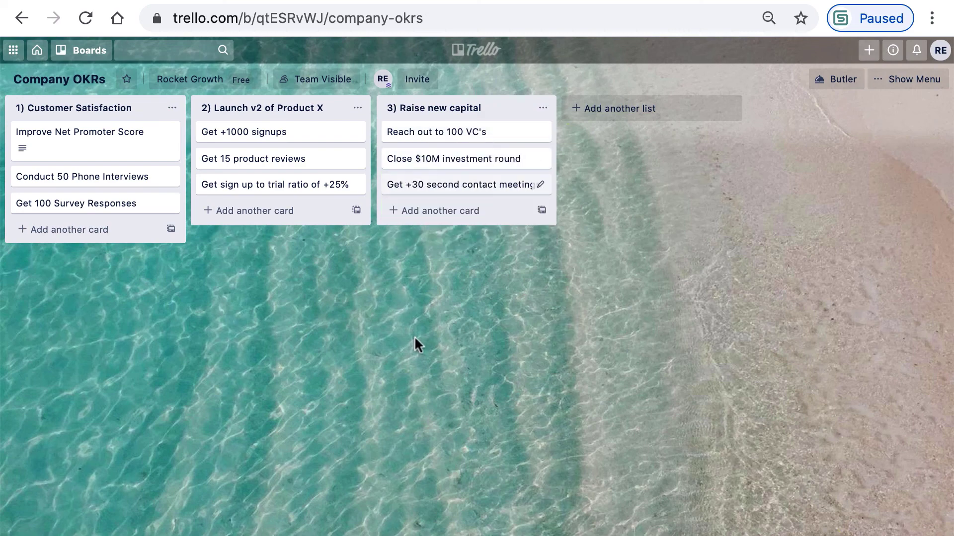